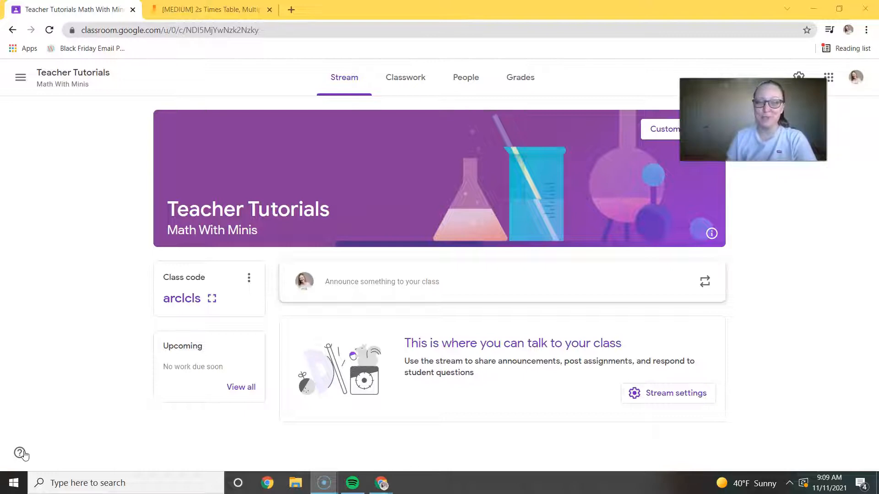
{"action": "left_click", "coordinate": [23, 476]}
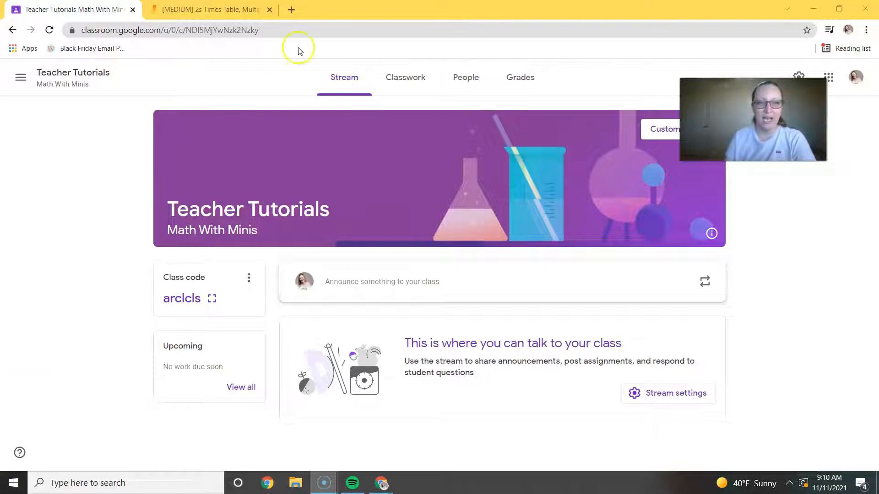
Go to Jamboard in a new browser tab and open the "[MEDIUM] 2s Times Table, Multiplication Facts Match Up Game" jam.
{"action": "left_click", "coordinate": [292, 10]}
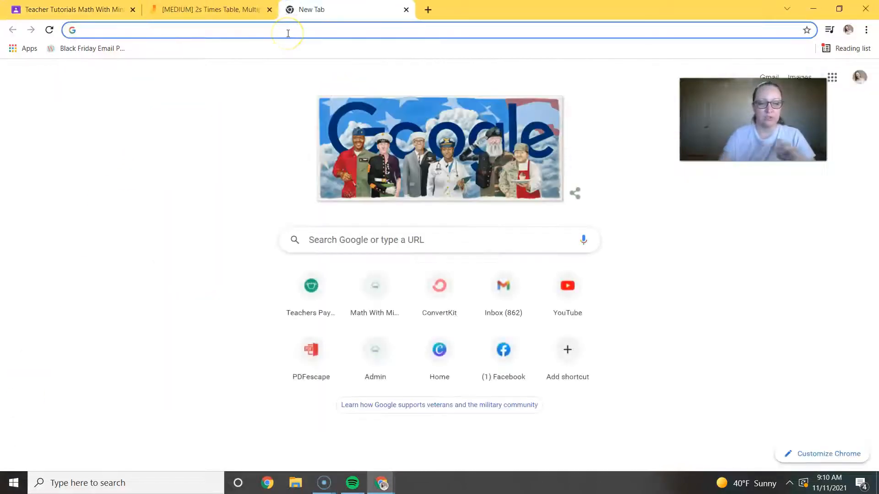
{"action": "type", "text": "jamboard.google.com"}
{"action": "key", "text": "Return"}
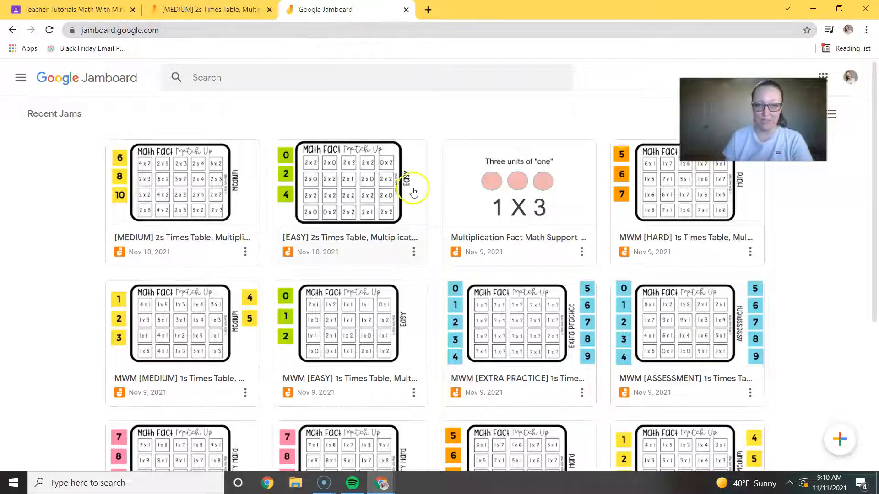
{"action": "left_click", "coordinate": [195, 194]}
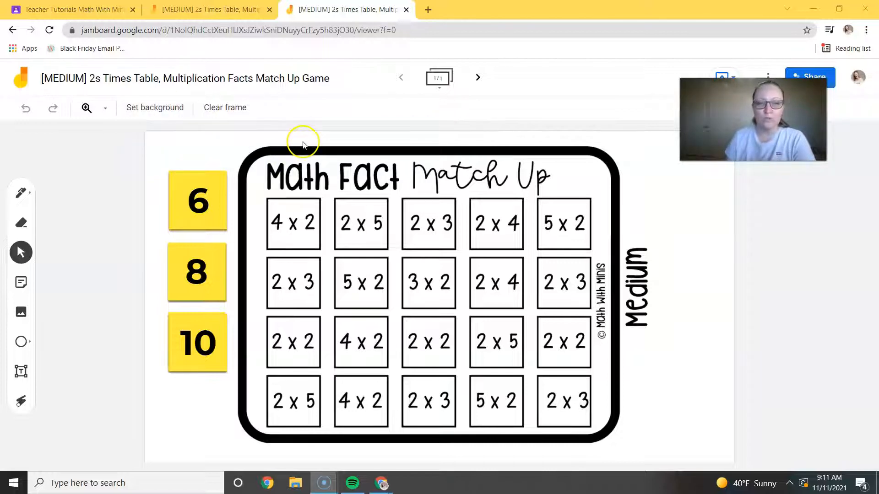
{"action": "left_click", "coordinate": [147, 113]}
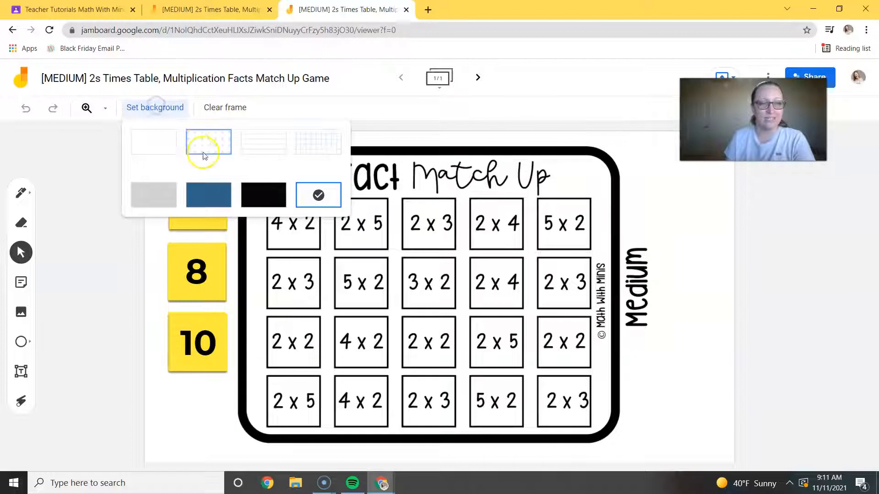
{"action": "left_click", "coordinate": [335, 202]}
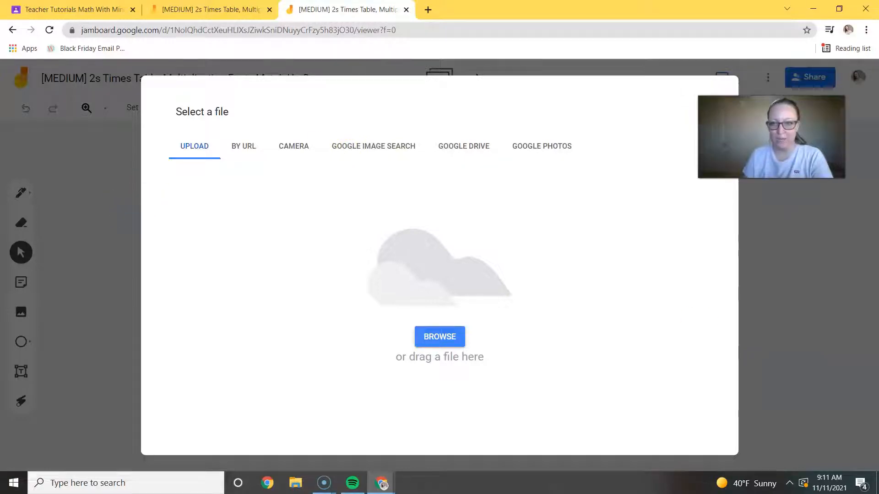
{"action": "left_click", "coordinate": [703, 112]}
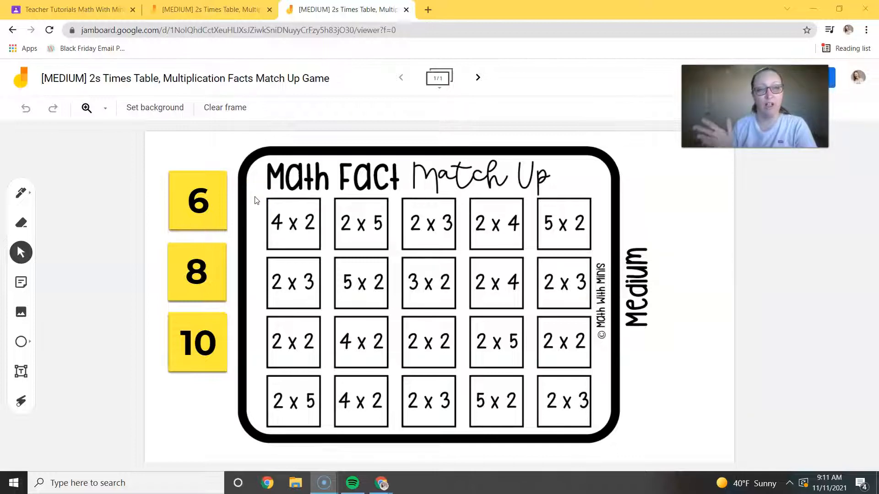
{"action": "left_click", "coordinate": [67, 7]}
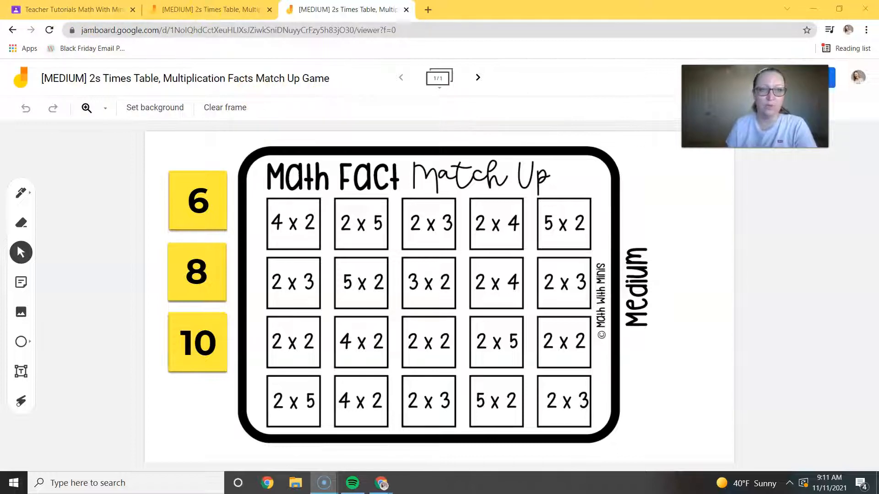
{"action": "left_click_drag", "start_coordinate": [764, 153], "coordinate": [771, 182]}
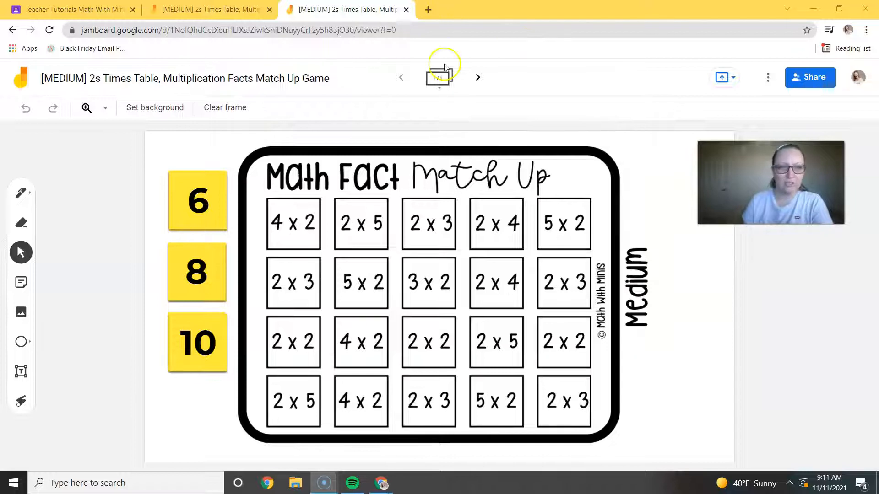
Share the jam so that anyone with the link is an Editor, and copy the sharing link.
{"action": "left_click", "coordinate": [819, 78]}
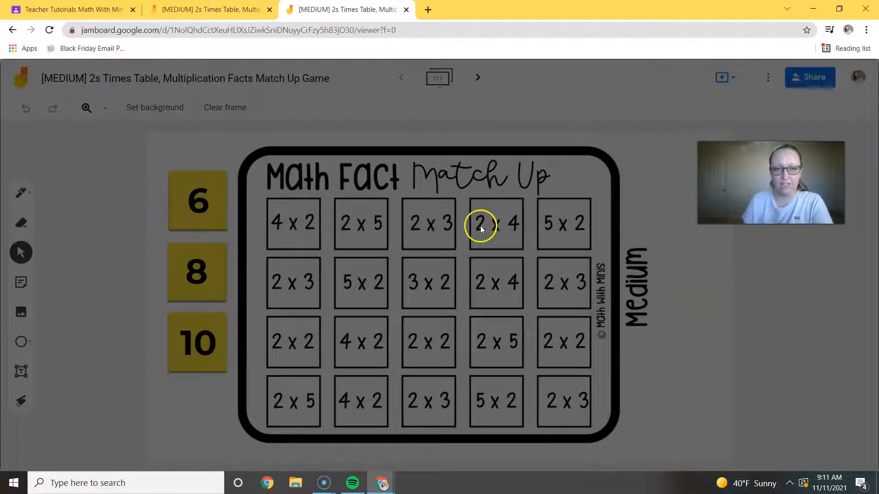
{"action": "left_click", "coordinate": [360, 373]}
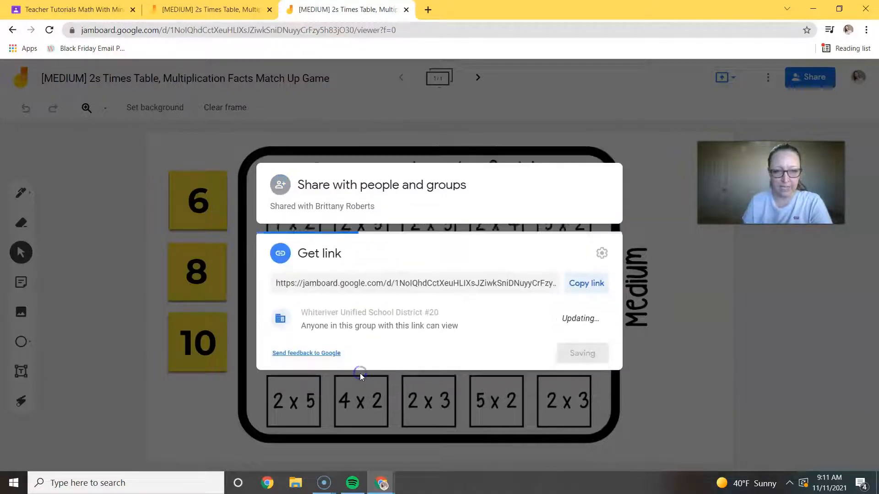
{"action": "left_click", "coordinate": [339, 312]}
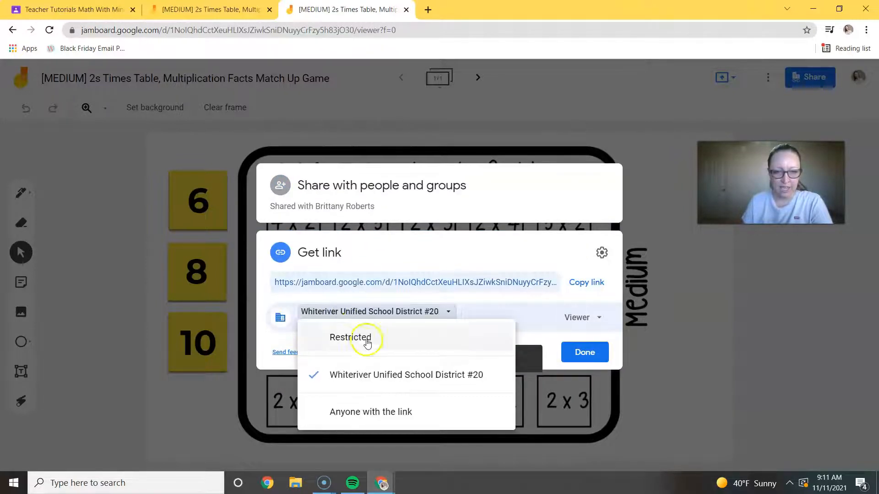
{"action": "left_click", "coordinate": [367, 413]}
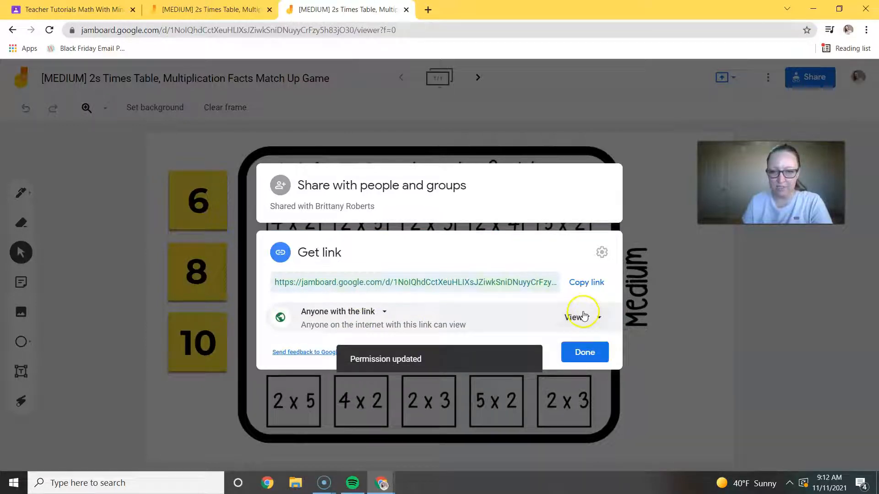
{"action": "left_click", "coordinate": [585, 316]}
{"action": "left_click", "coordinate": [594, 368]}
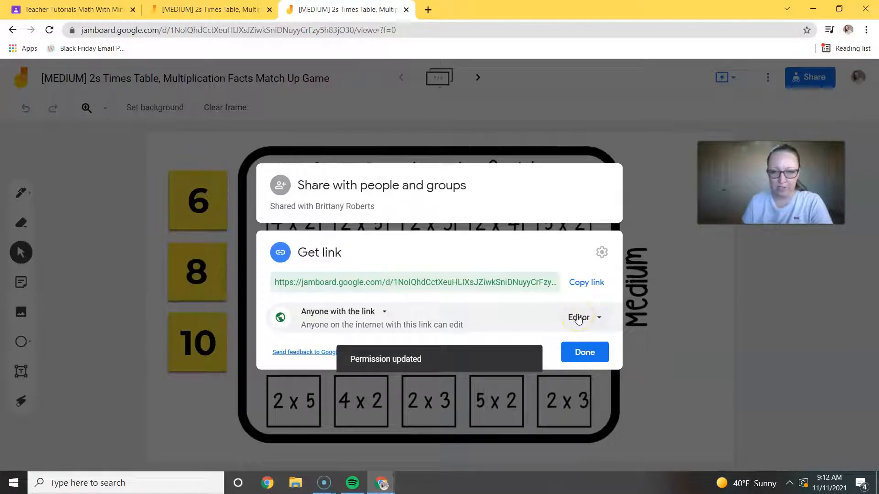
{"action": "left_click", "coordinate": [582, 285]}
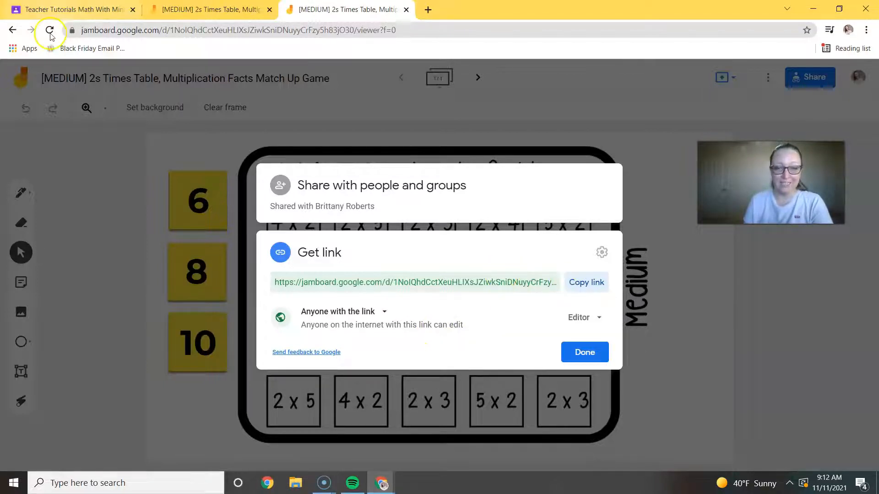
Switch to the Teacher Tutorials class in Google Classroom and create a new assignment in its classwork.
{"action": "left_click", "coordinate": [69, 11]}
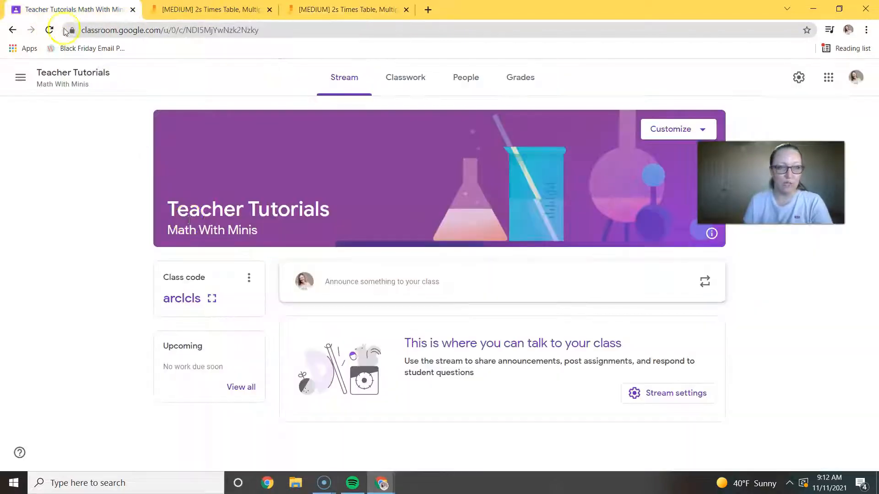
{"action": "left_click", "coordinate": [401, 86]}
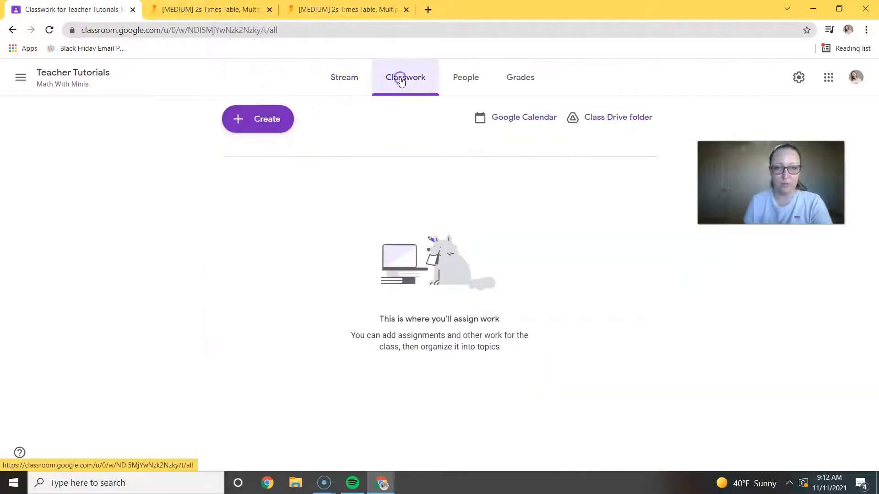
{"action": "left_click", "coordinate": [250, 119]}
{"action": "left_click", "coordinate": [272, 157]}
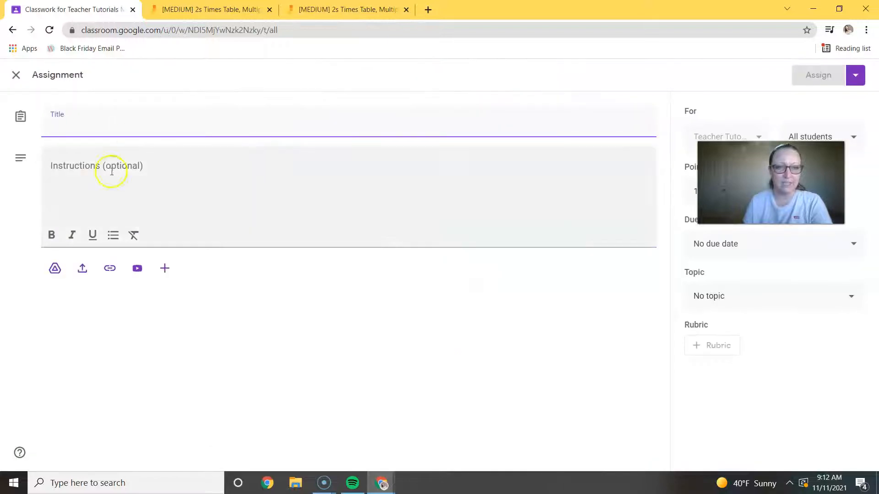
Attach the copied jam link to the assignment, replacing "edit" with "copy" near the end of the URL.
{"action": "left_click", "coordinate": [110, 268]}
{"action": "left_click", "coordinate": [425, 271]}
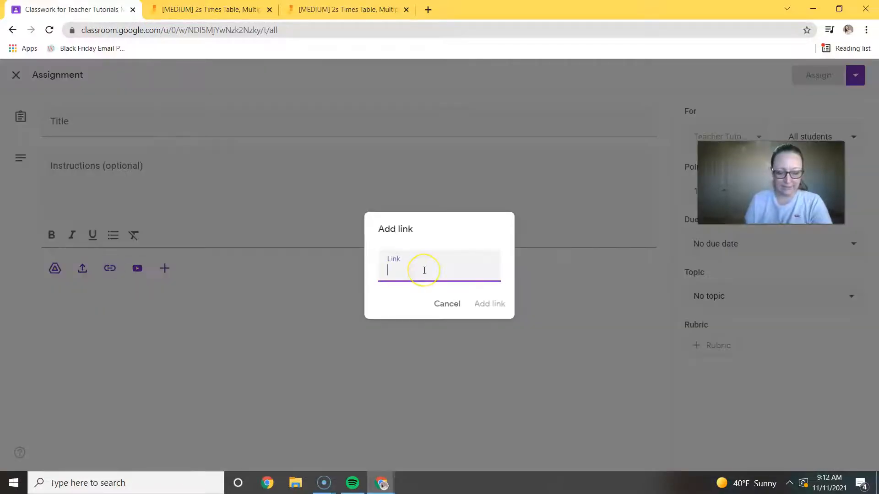
{"action": "key", "text": "ctrl+v"}
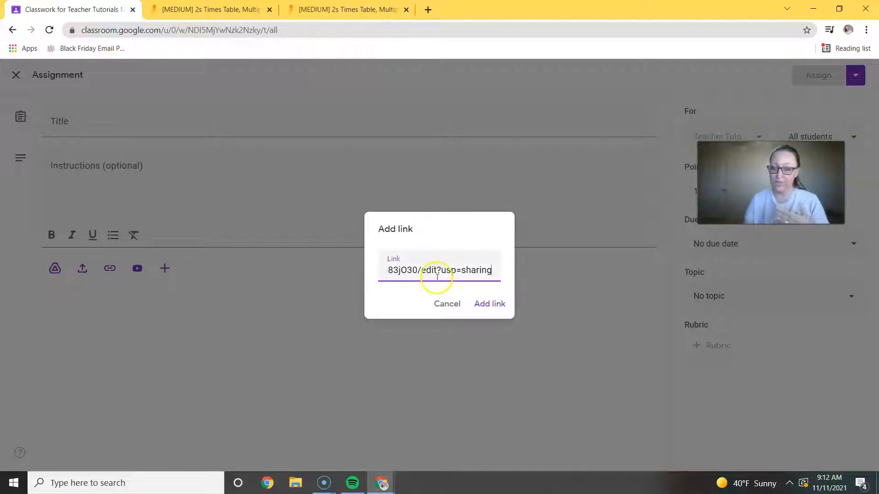
{"action": "left_click_drag", "start_coordinate": [421, 270], "coordinate": [438, 271]}
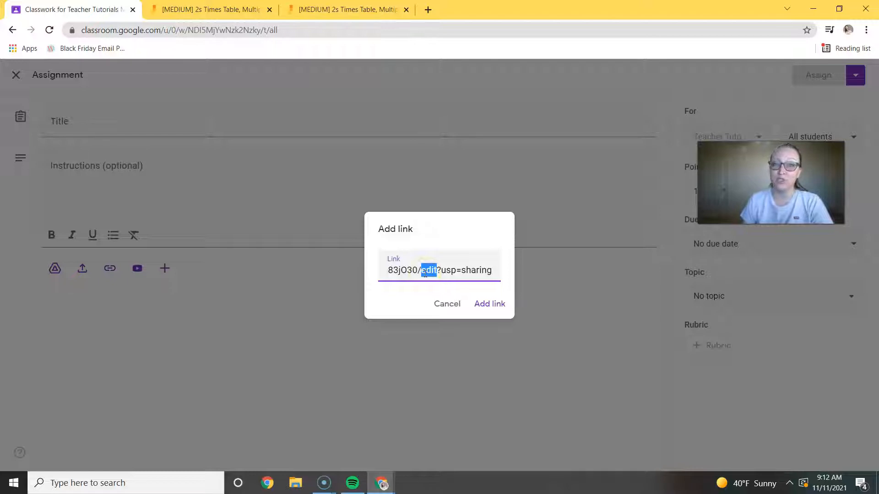
{"action": "type", "text": "copy"}
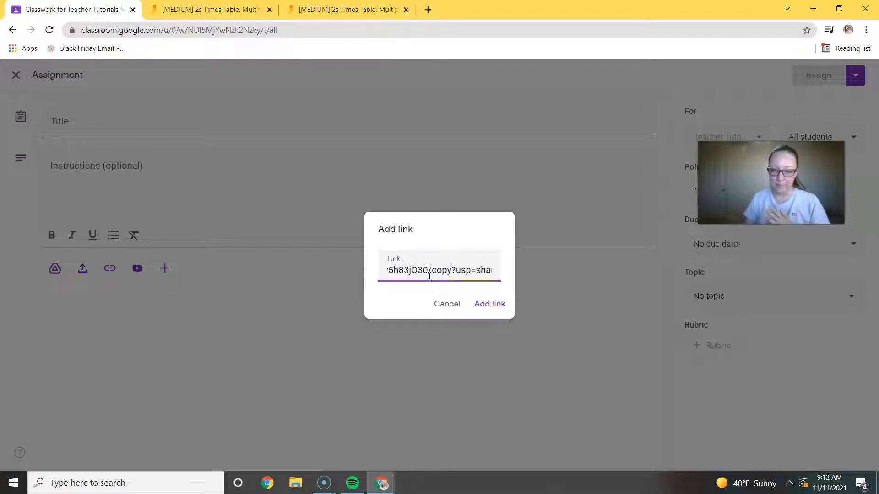
{"action": "left_click", "coordinate": [483, 303]}
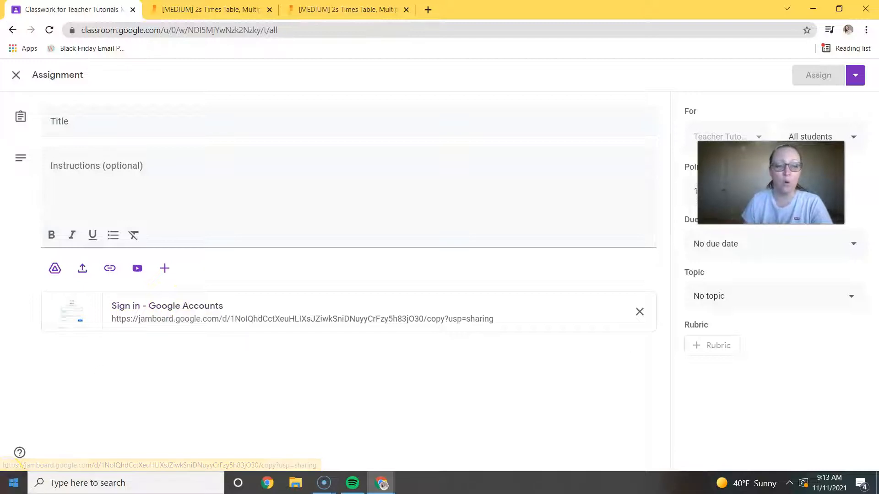
{"action": "left_click", "coordinate": [17, 476]}
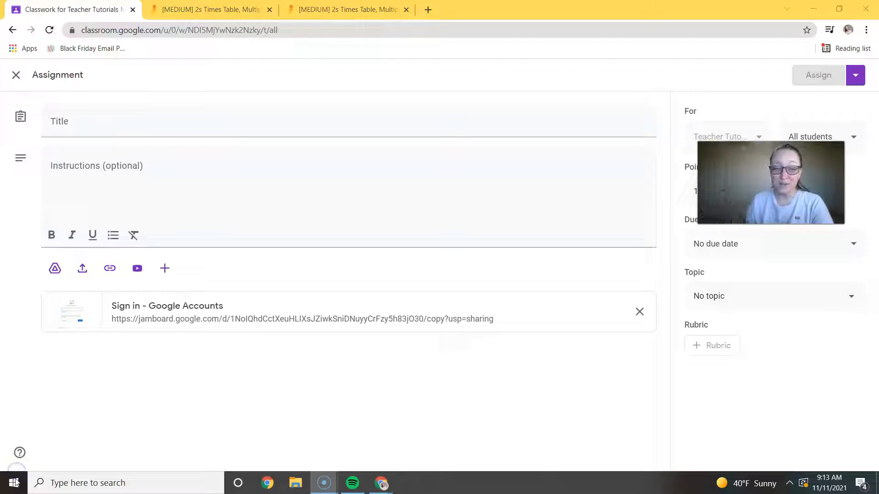
Attach the [MEDIUM] 2s Times Table jam from Google Drive with "Make a copy for each student", and remove the web link attachment.
{"action": "left_click", "coordinate": [55, 268]}
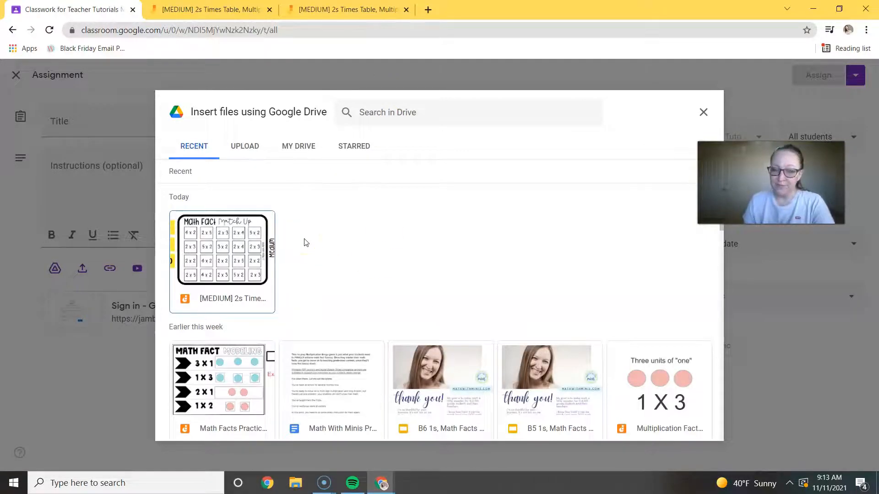
{"action": "left_click", "coordinate": [214, 239]}
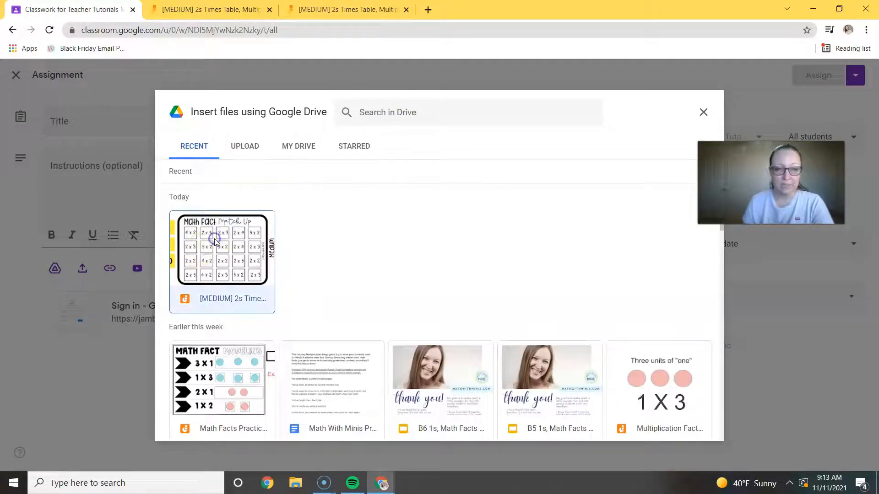
{"action": "left_click", "coordinate": [691, 426]}
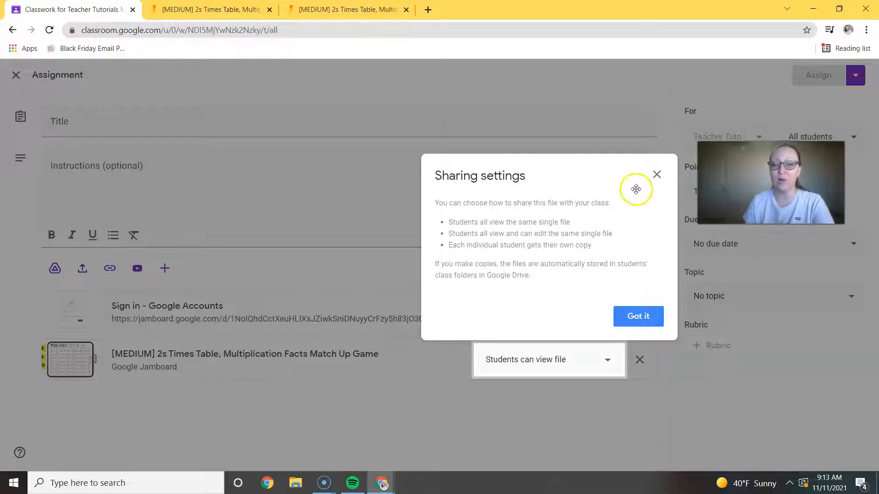
{"action": "left_click", "coordinate": [636, 316]}
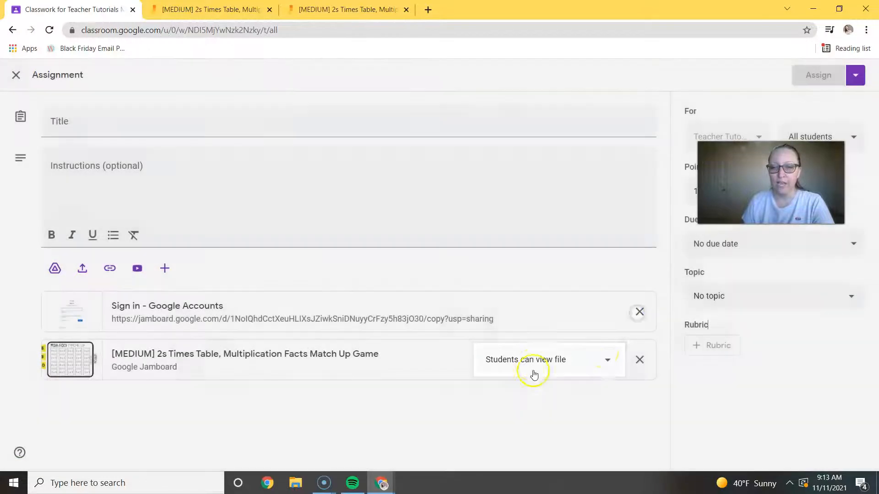
{"action": "left_click", "coordinate": [608, 360]}
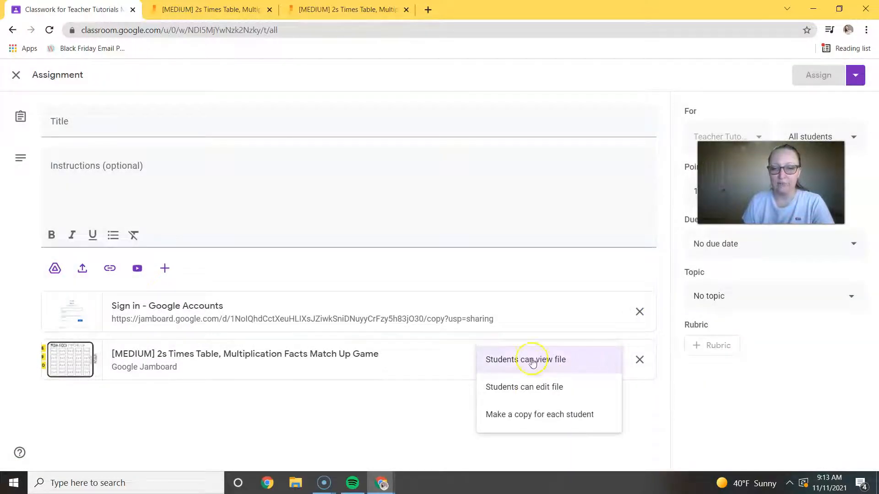
{"action": "left_click", "coordinate": [516, 415]}
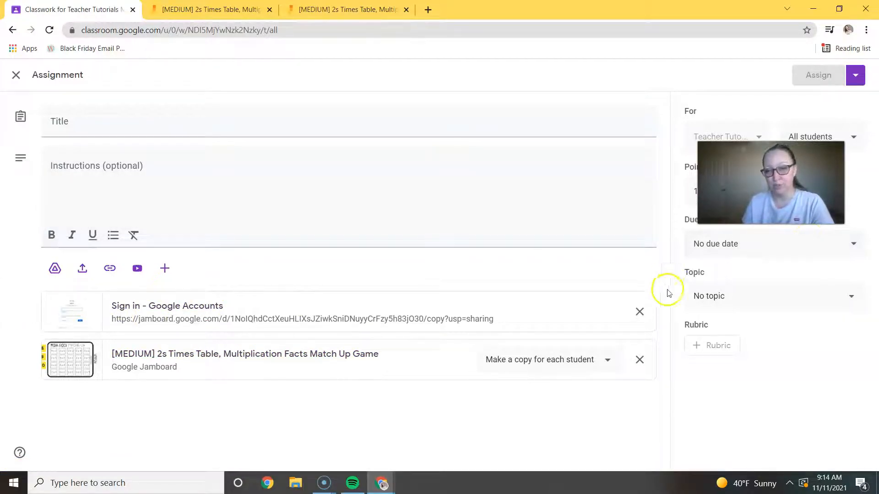
{"action": "left_click", "coordinate": [640, 313]}
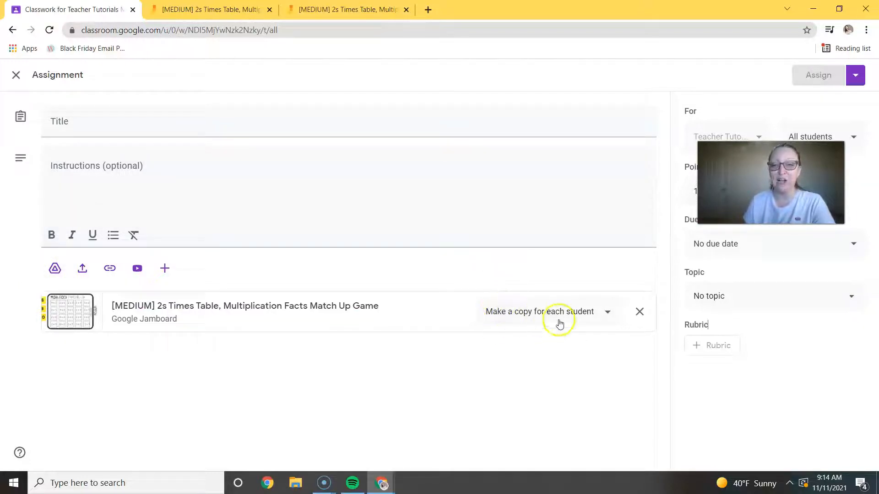
Try to attach the same 2s Times Table jam from Google Drive again, and open the student access options of the attached file.
{"action": "left_click", "coordinate": [55, 268]}
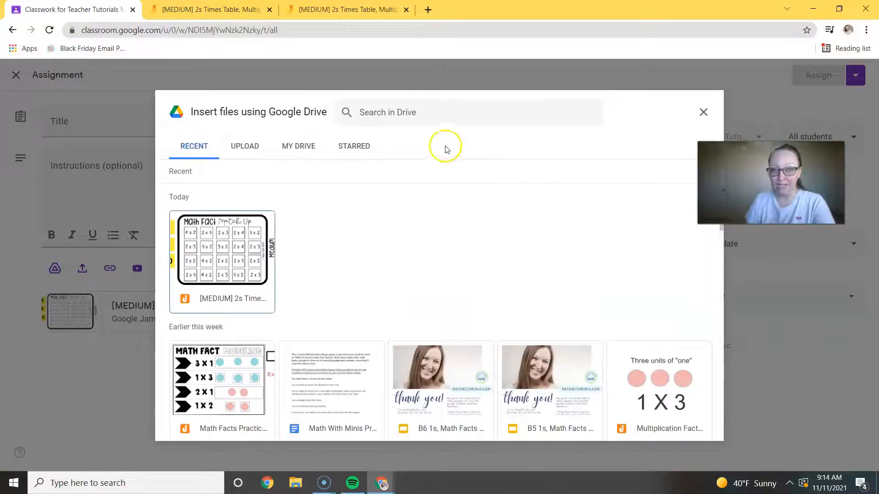
{"action": "left_click", "coordinate": [255, 245]}
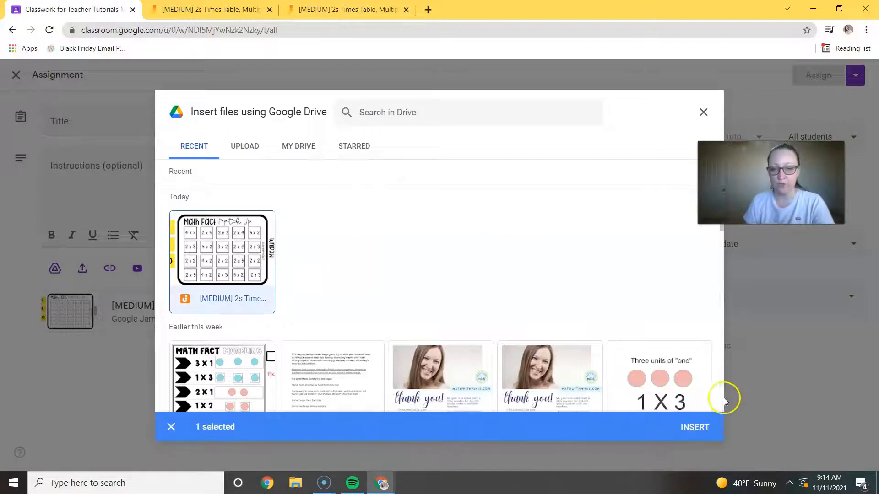
{"action": "left_click", "coordinate": [682, 428]}
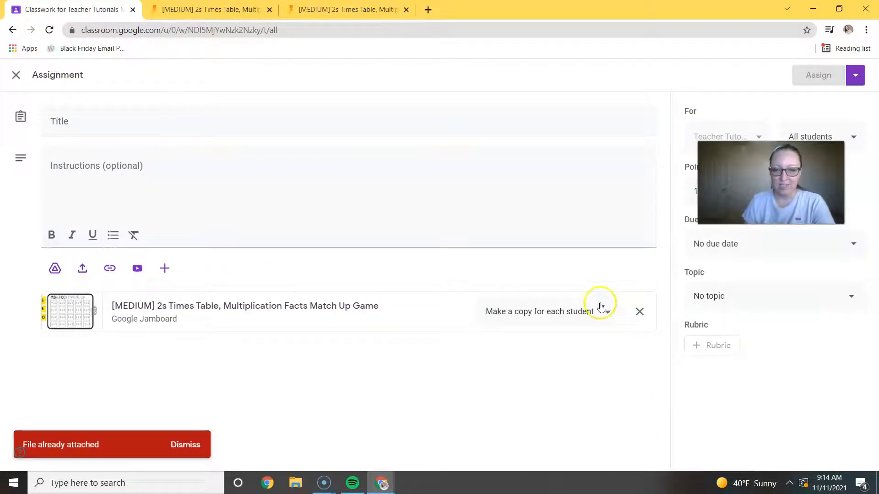
{"action": "left_click", "coordinate": [612, 312]}
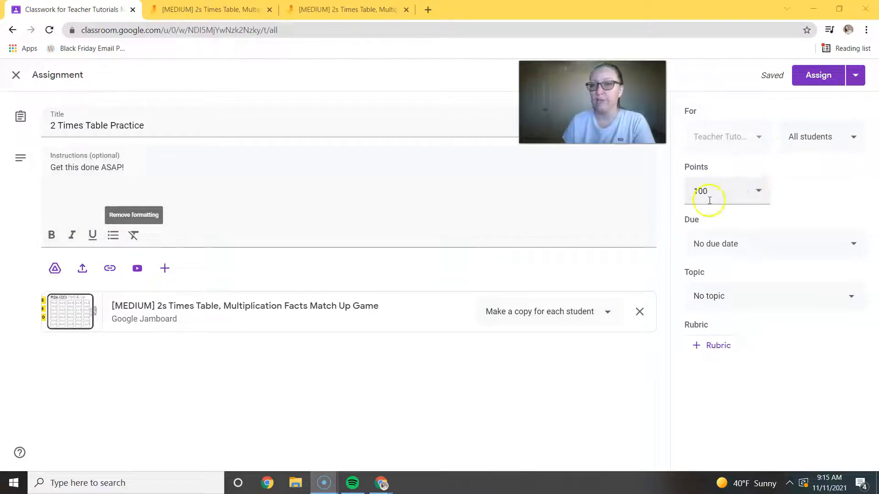
Look at the due date and topic options of the 2 Times Table Practice assignment, leaving both unset.
{"action": "left_click", "coordinate": [853, 244]}
{"action": "left_click", "coordinate": [603, 230]}
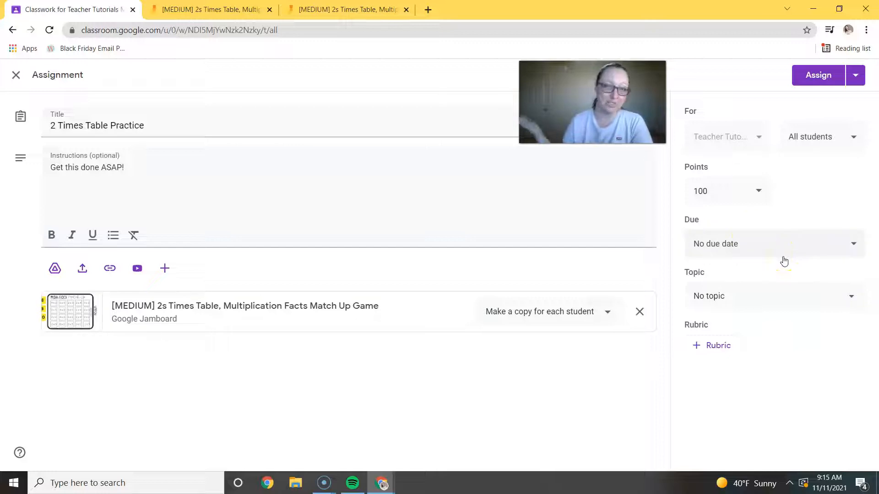
{"action": "left_click", "coordinate": [707, 294]}
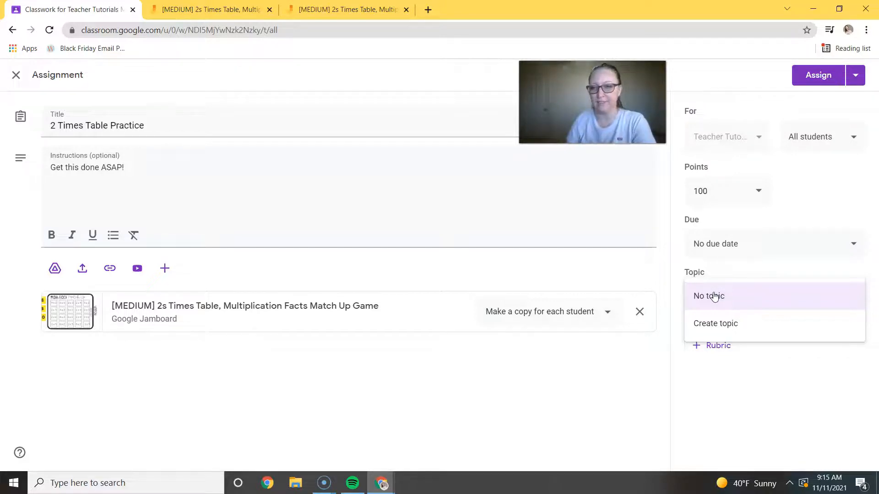
{"action": "left_click", "coordinate": [649, 287]}
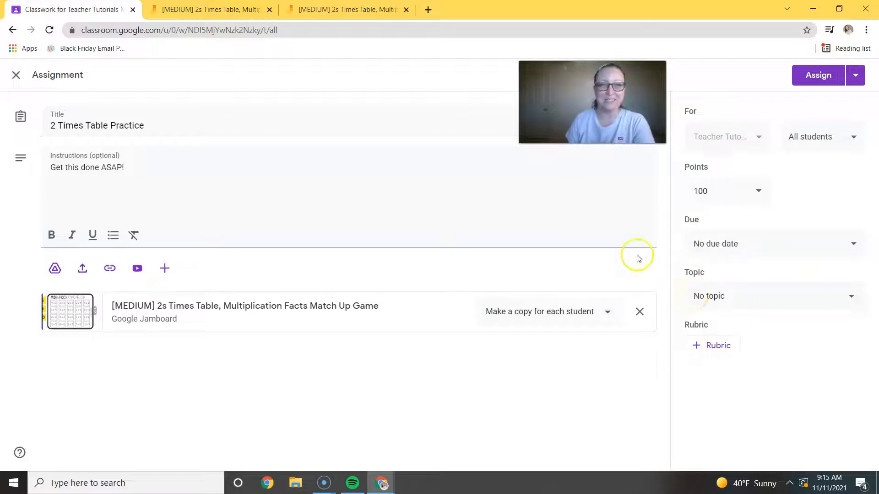
Close the link sharing settings of the 2s Times Table jam and return to the assignment in Google Classroom.
{"action": "left_click", "coordinate": [334, 9]}
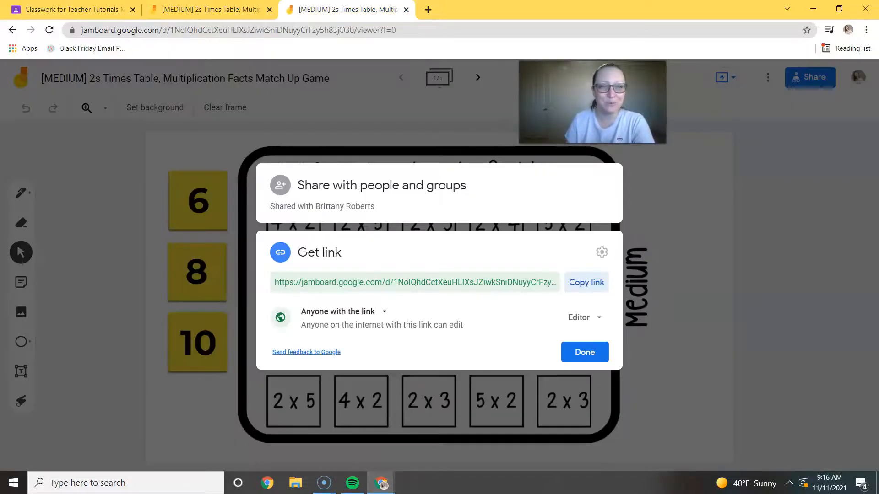
{"action": "left_click", "coordinate": [585, 352]}
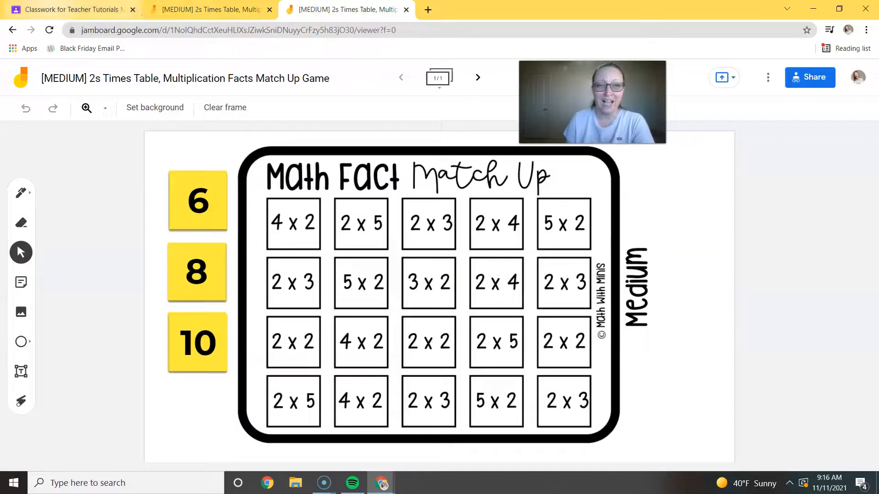
{"action": "left_click", "coordinate": [73, 9]}
{"action": "left_click", "coordinate": [14, 477]}
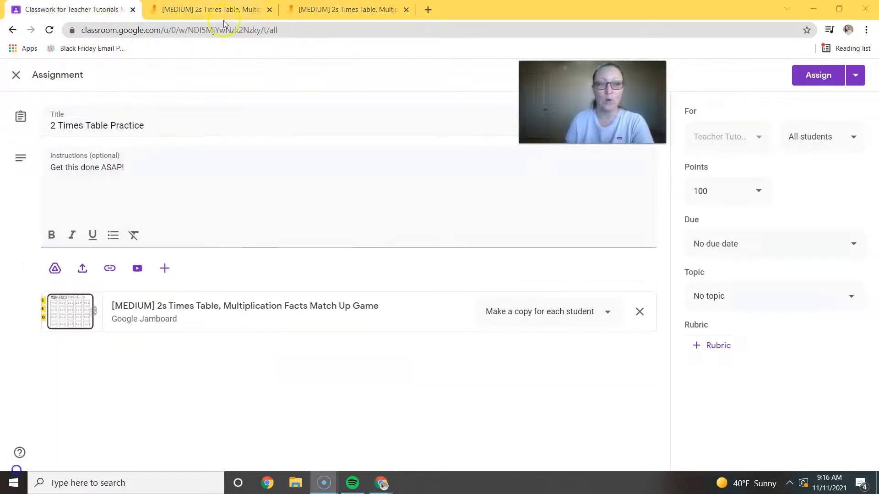
Assign 2 Times Table Practice to all students, and switch to the 2s Times Table game in Jamboard.
{"action": "left_click", "coordinate": [816, 79]}
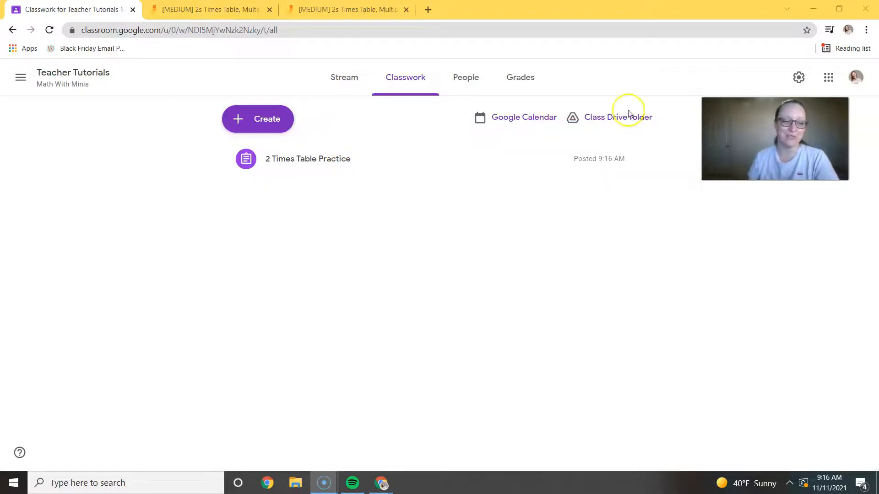
{"action": "left_click", "coordinate": [208, 9]}
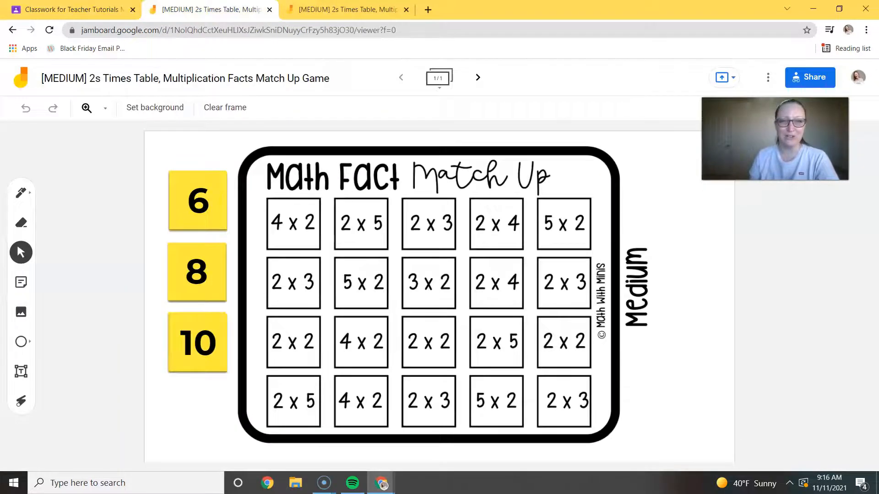